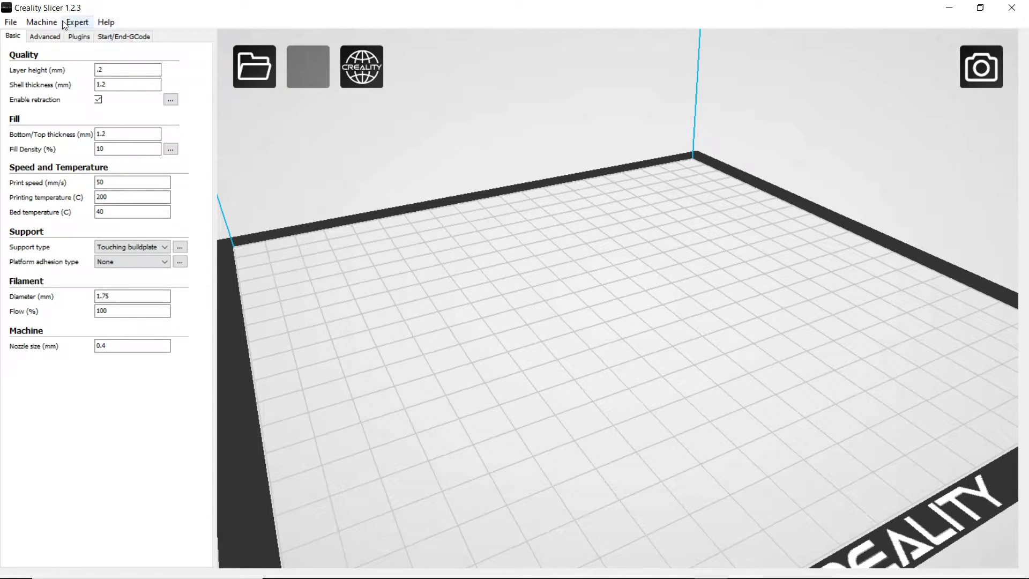
- Confirm the active Cr-10/Cr-10S printer profile in the Machine menu and look over the other menus
left_click(42, 22)
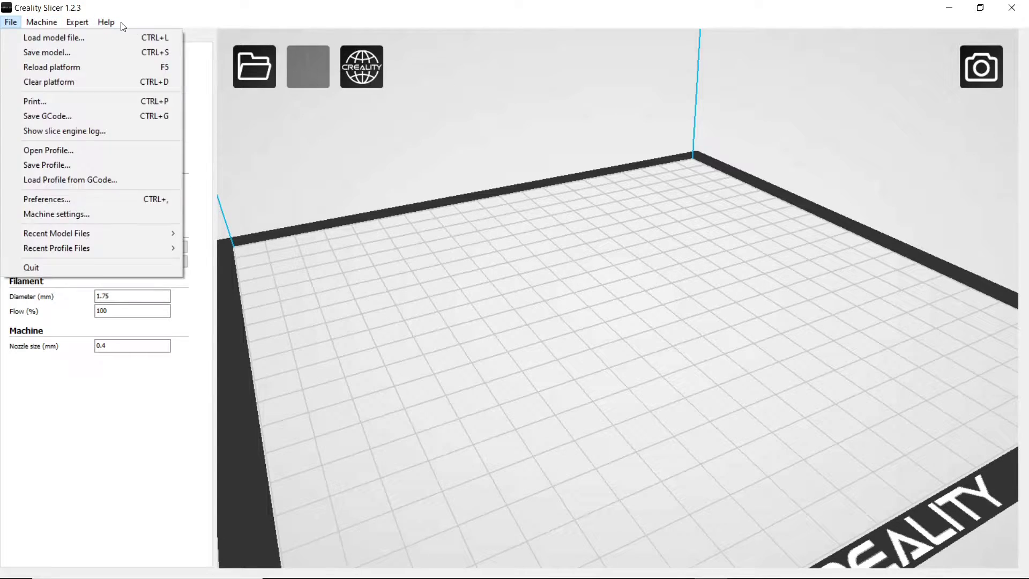
mouse_move(106, 22)
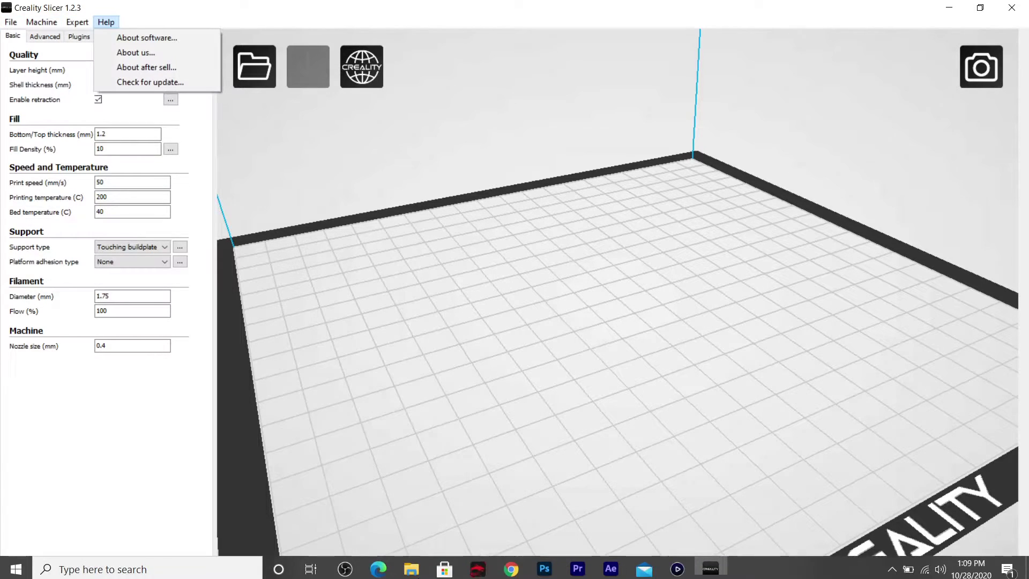
- In a new Chrome tab, go to Creality's Support > Download page and list the Software downloads
left_click(512, 565)
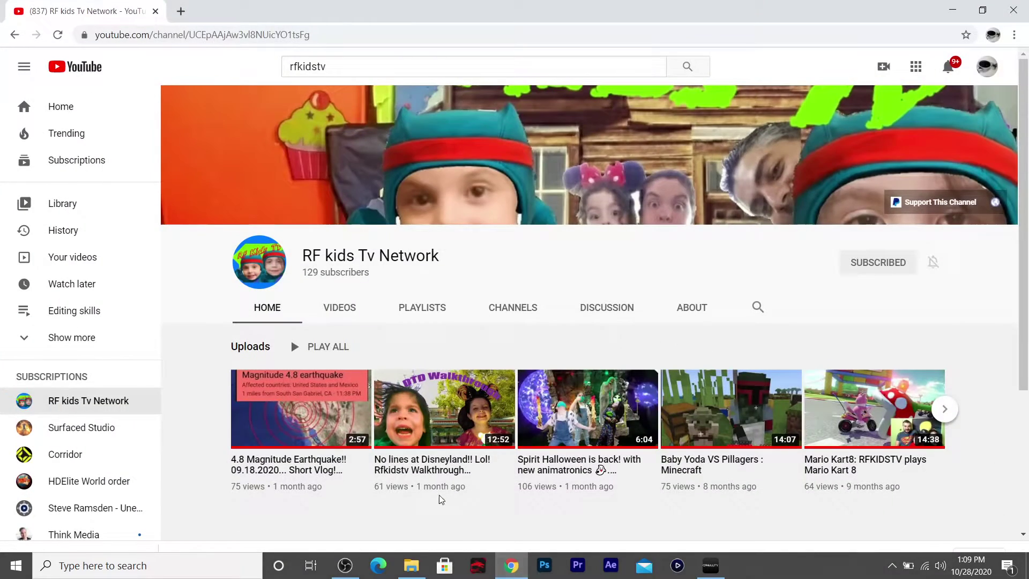
left_click(181, 11)
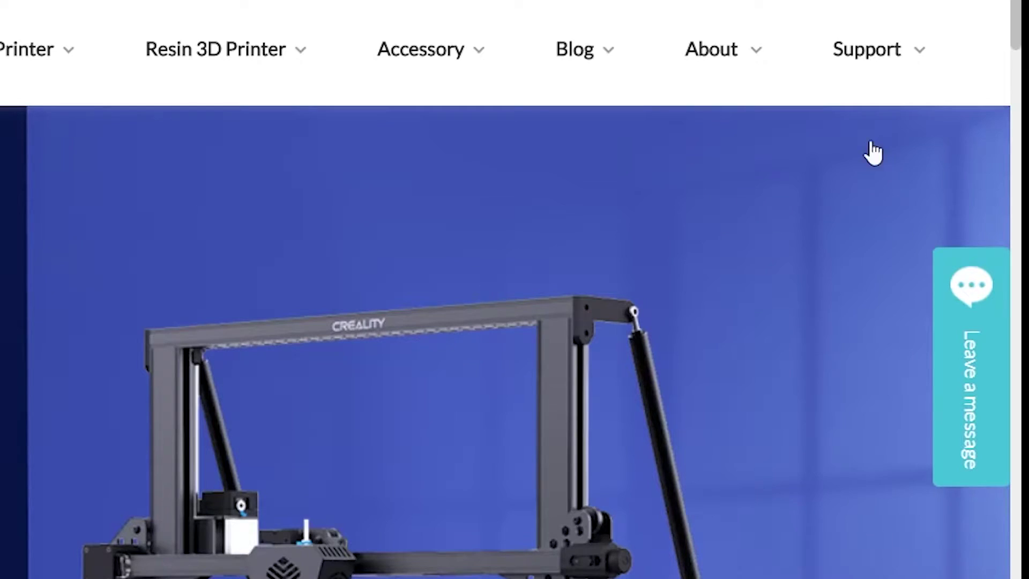
mouse_move(908, 62)
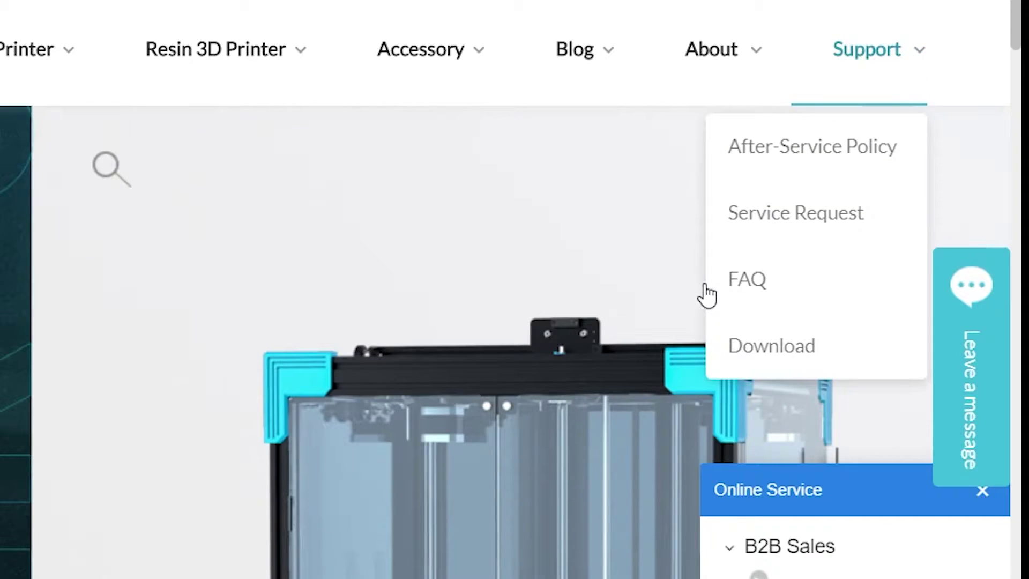
mouse_move(863, 86)
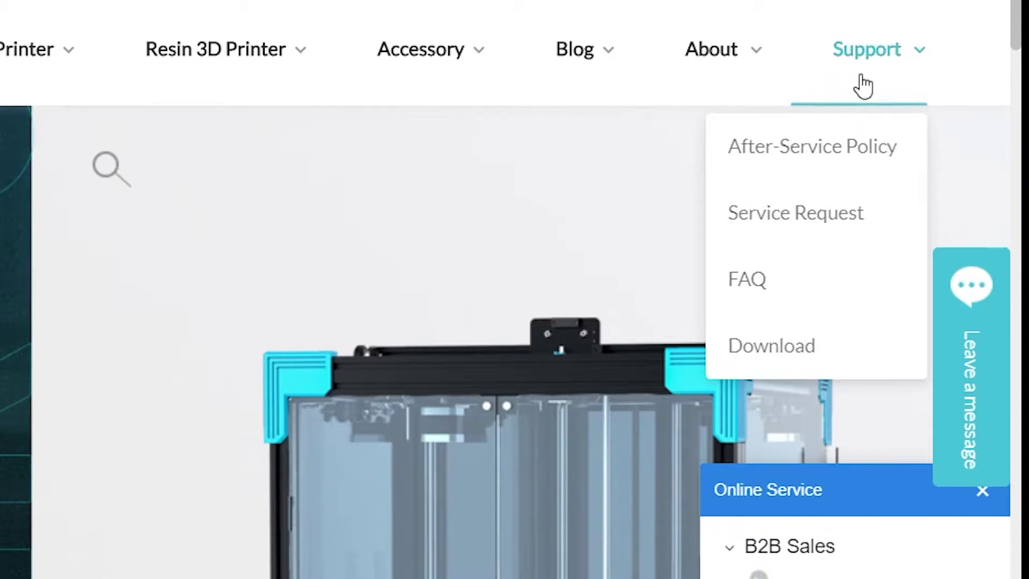
left_click(792, 353)
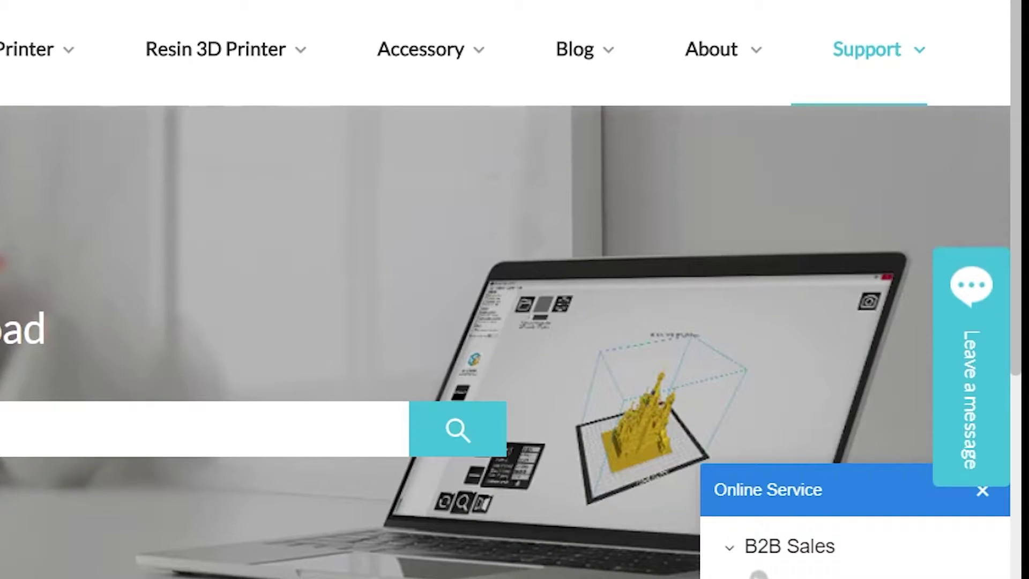
scroll(315, 561, "down", 3)
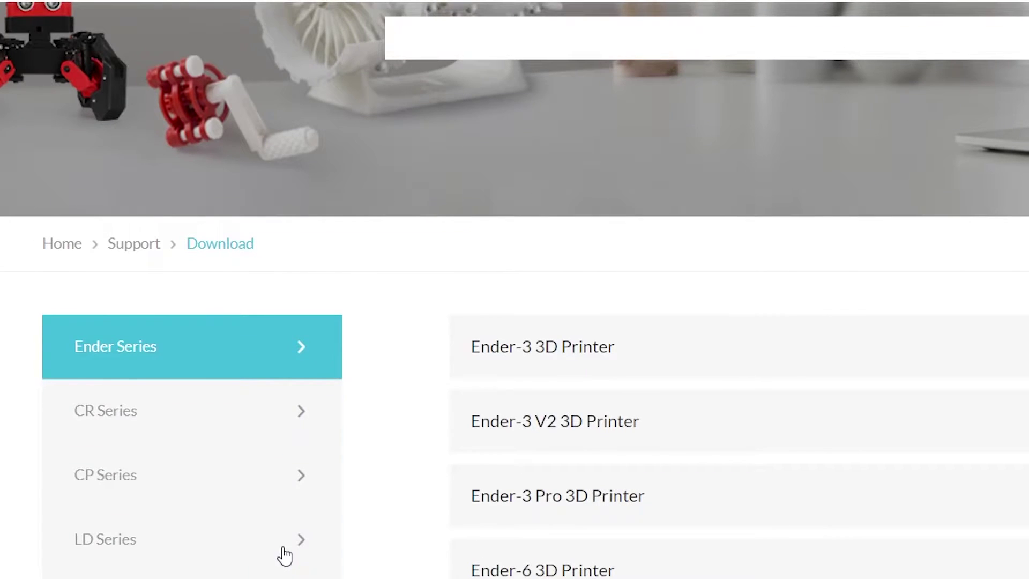
scroll(320, 367, "down", 4)
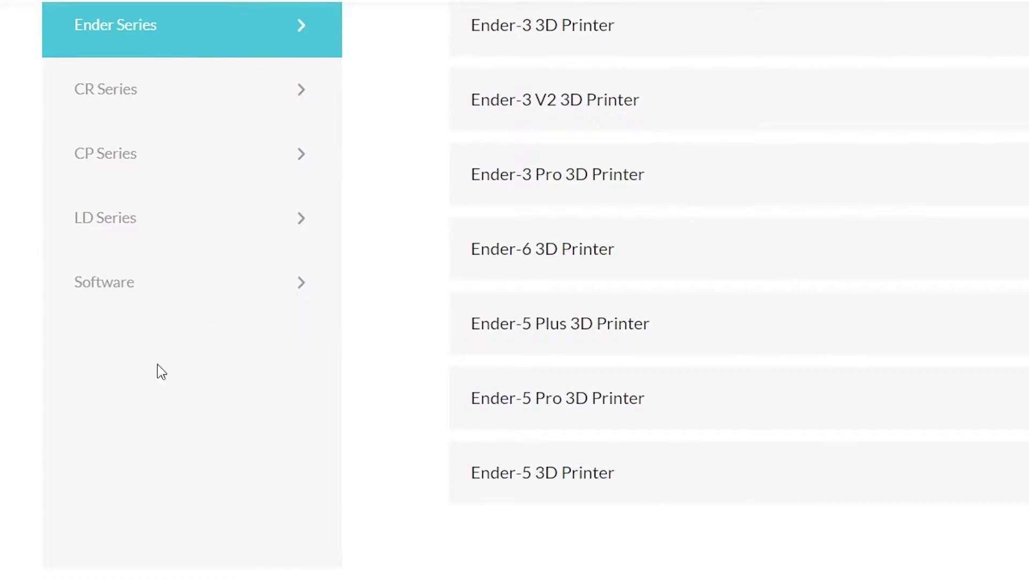
left_click(292, 288)
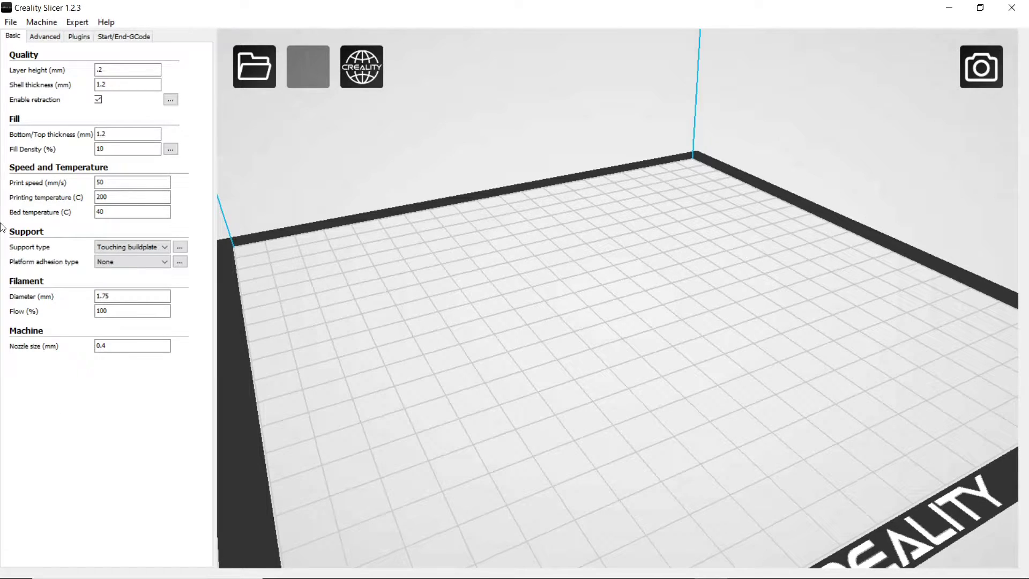
left_click(11, 22)
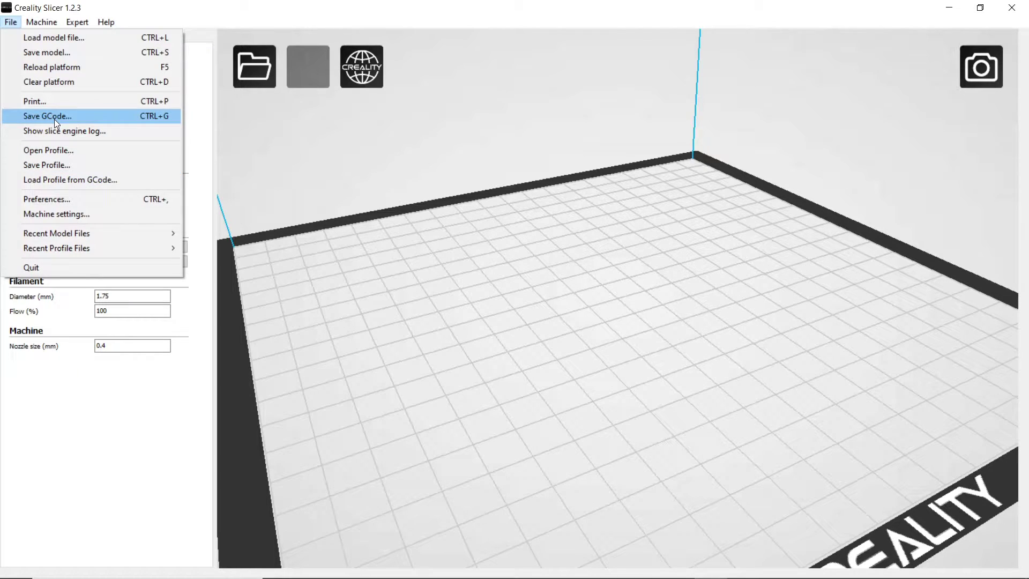
mouse_move(41, 22)
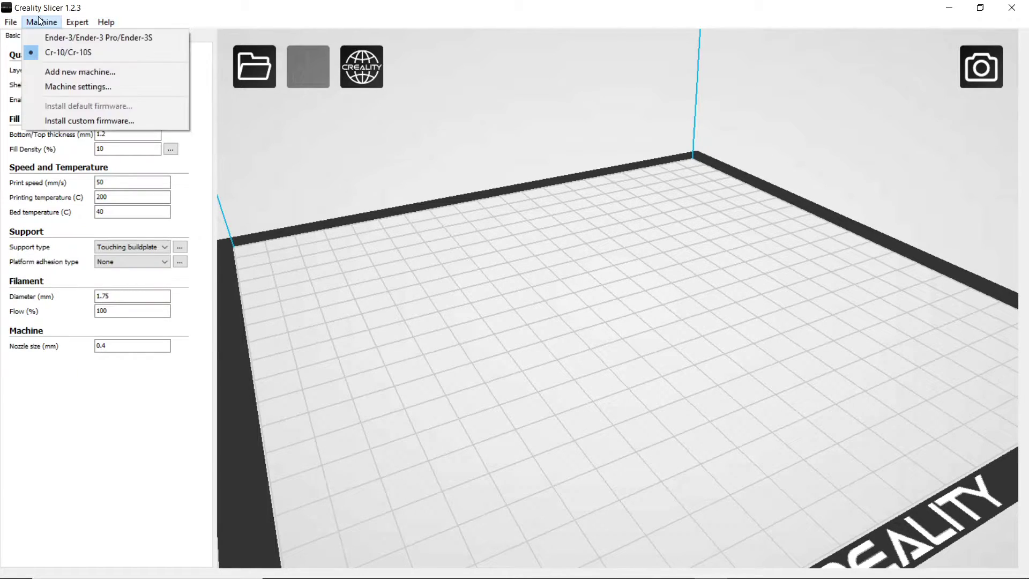
- Load the helmet-2-piece-left model file onto the build plate
left_click(242, 70)
left_click(246, 66)
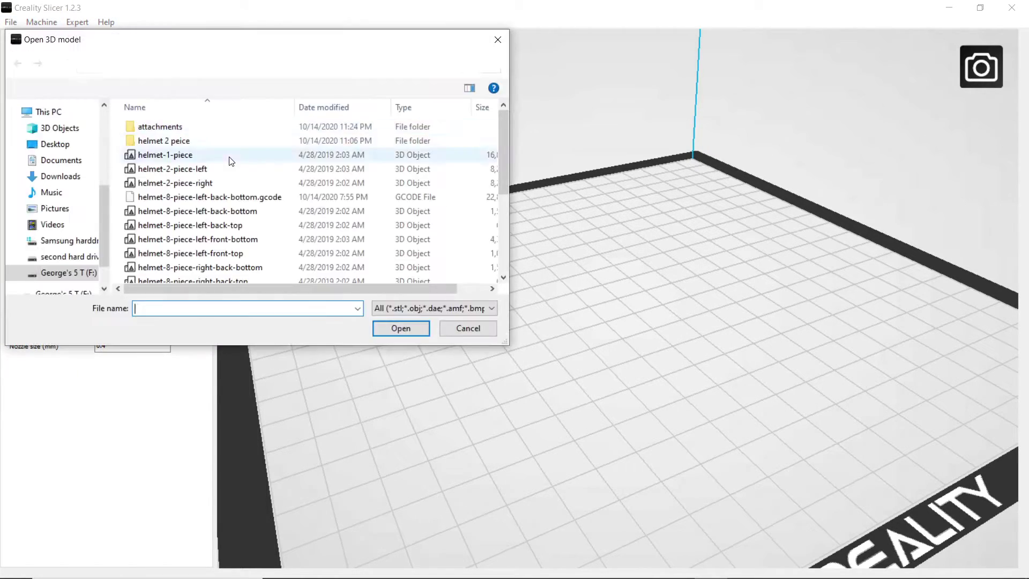
left_click(167, 170)
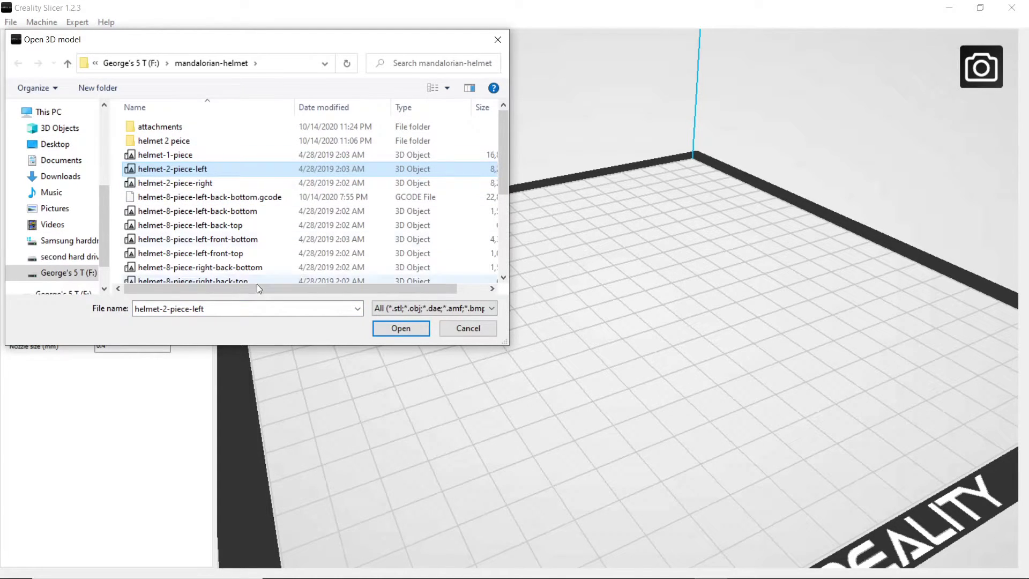
left_click(398, 332)
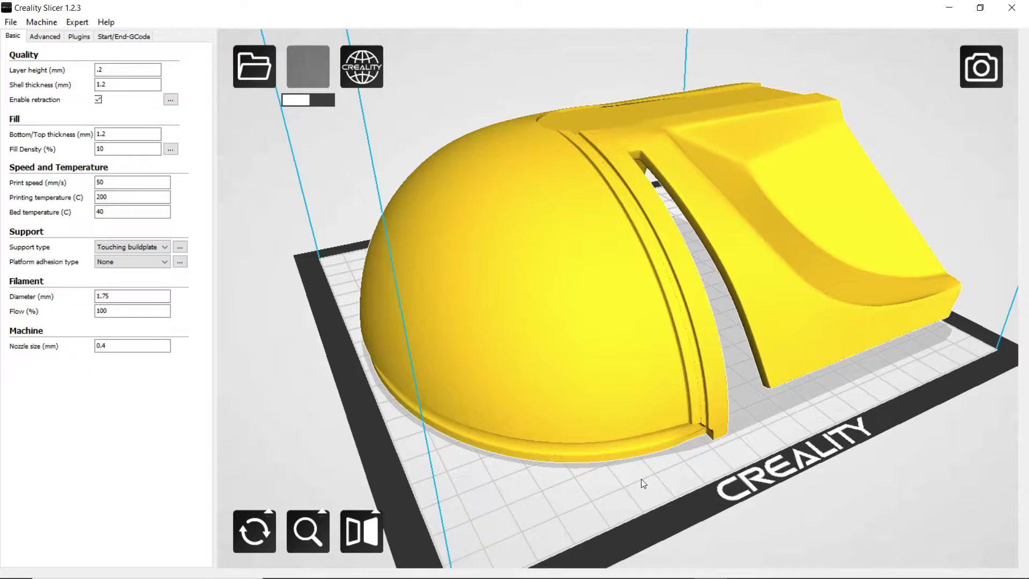
- Scroll Thingiverse's featured designs down to the Jackie Jack-o-Lantern and Tiled Geometric Wall Planter row
left_click(510, 565)
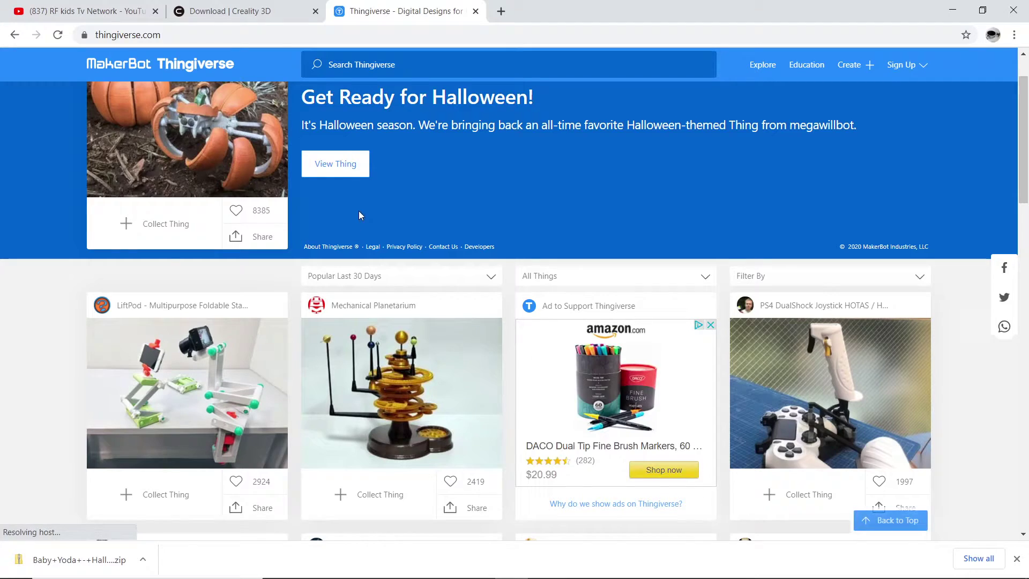
scroll(328, 306, "down", 2)
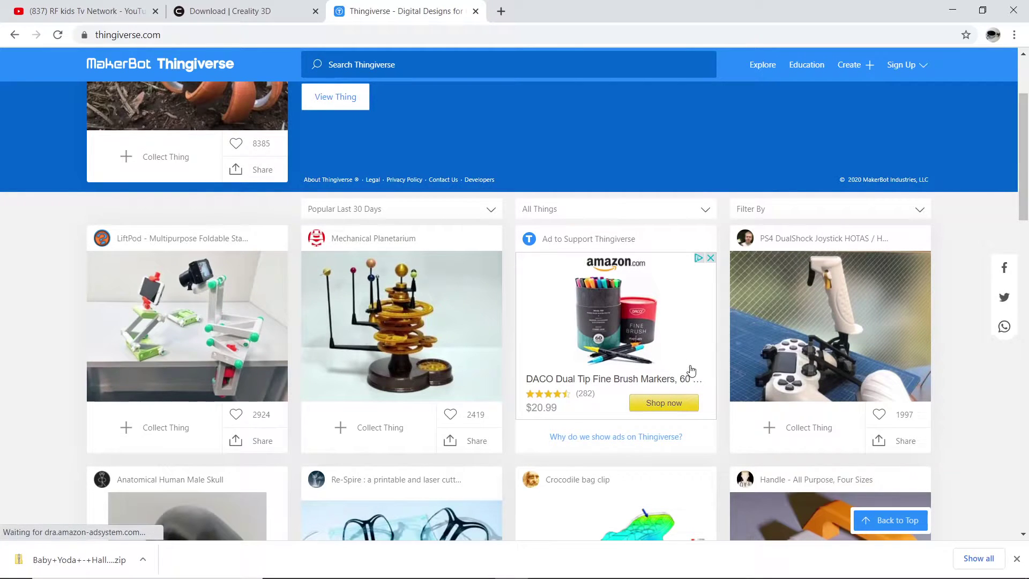
scroll(809, 386, "down", 3)
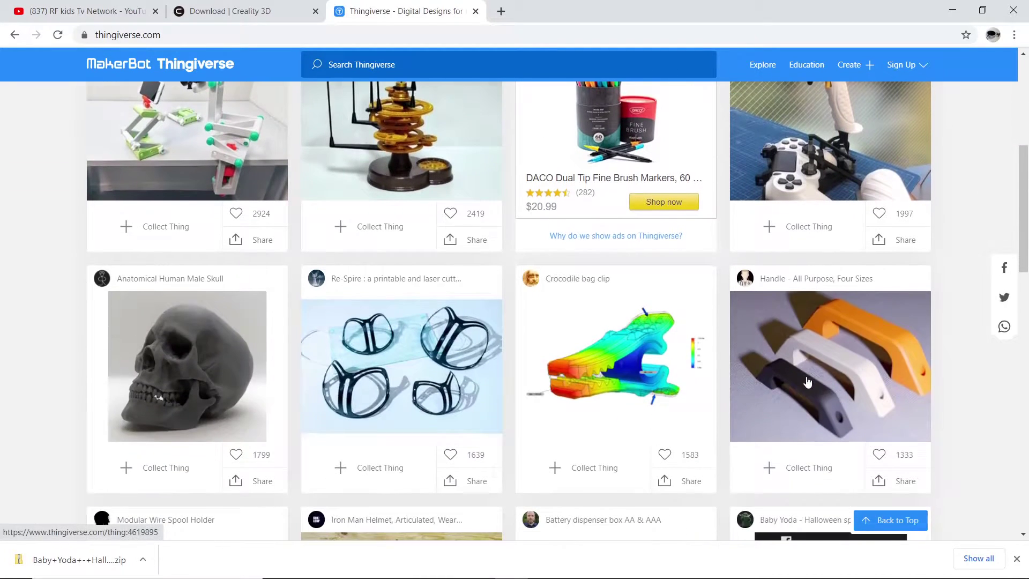
scroll(458, 396, "down", 4)
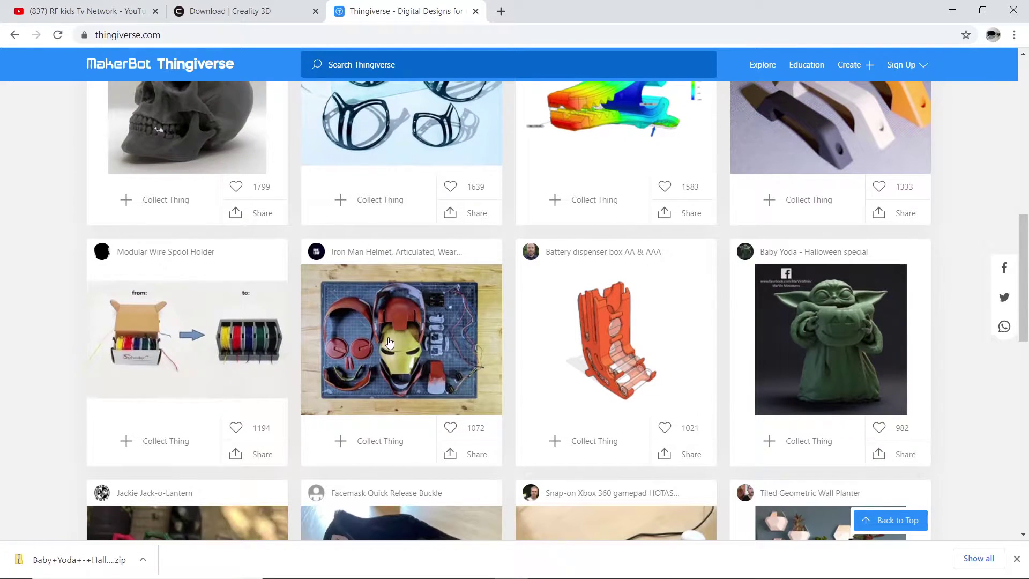
scroll(356, 392, "up", 1)
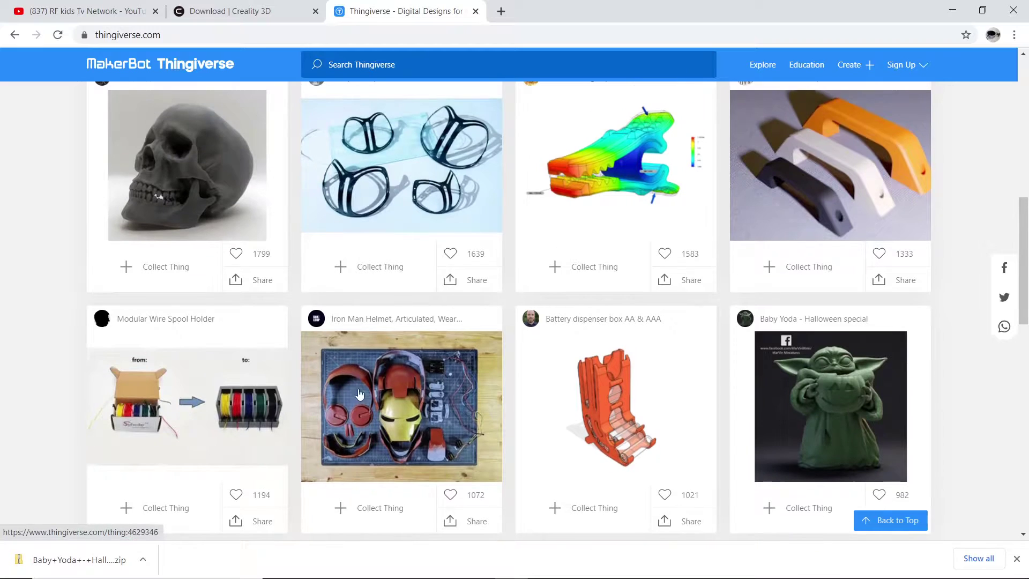
scroll(616, 369, "down", 2)
scroll(638, 361, "down", 5)
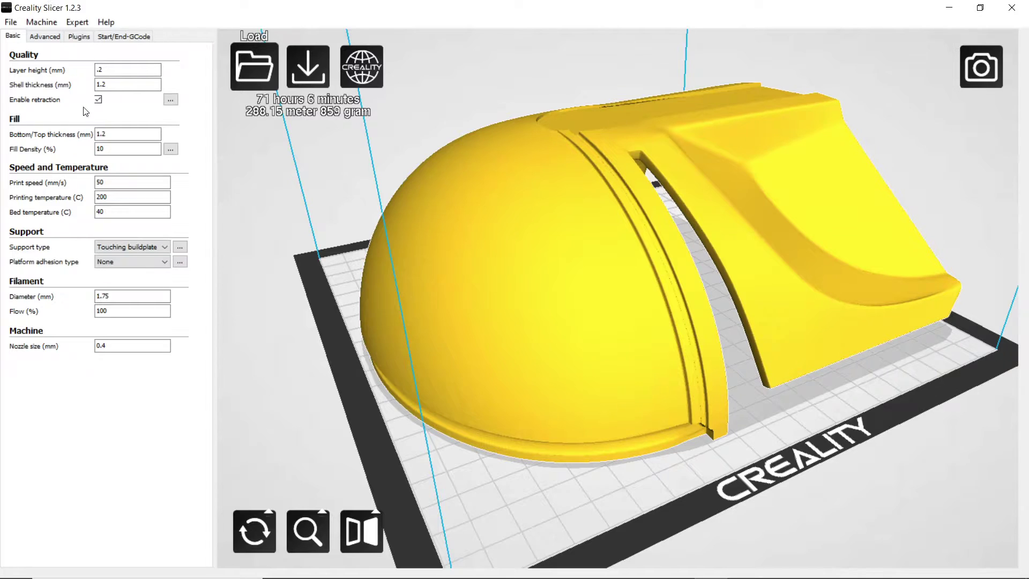
- Select the current 50 mm/s print speed value
double_click(100, 183)
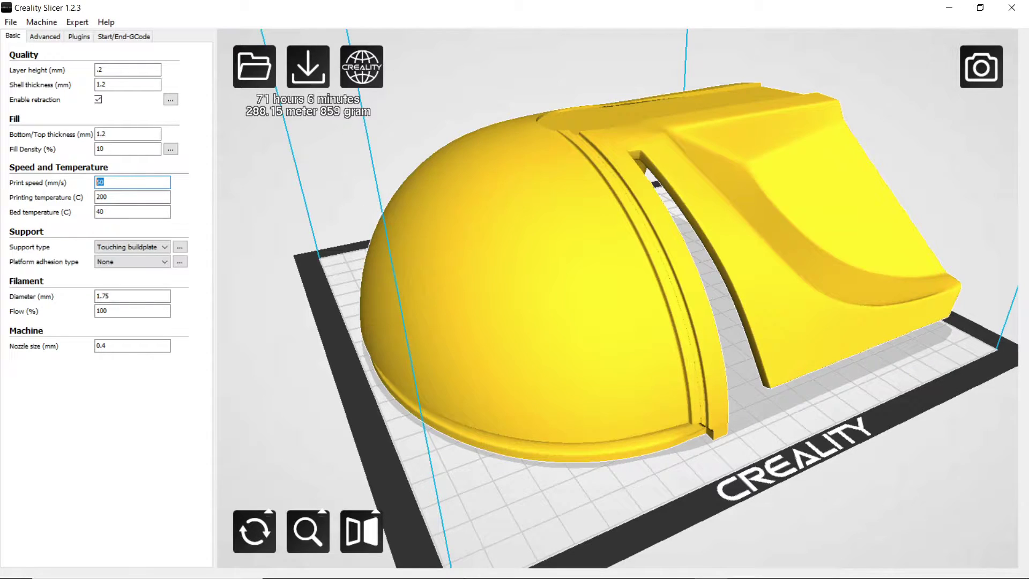
- Scroll through the $24.99 Silk Shine Silver PLA Amazon listing and its frequently-bought-together items
mouse_move(521, 576)
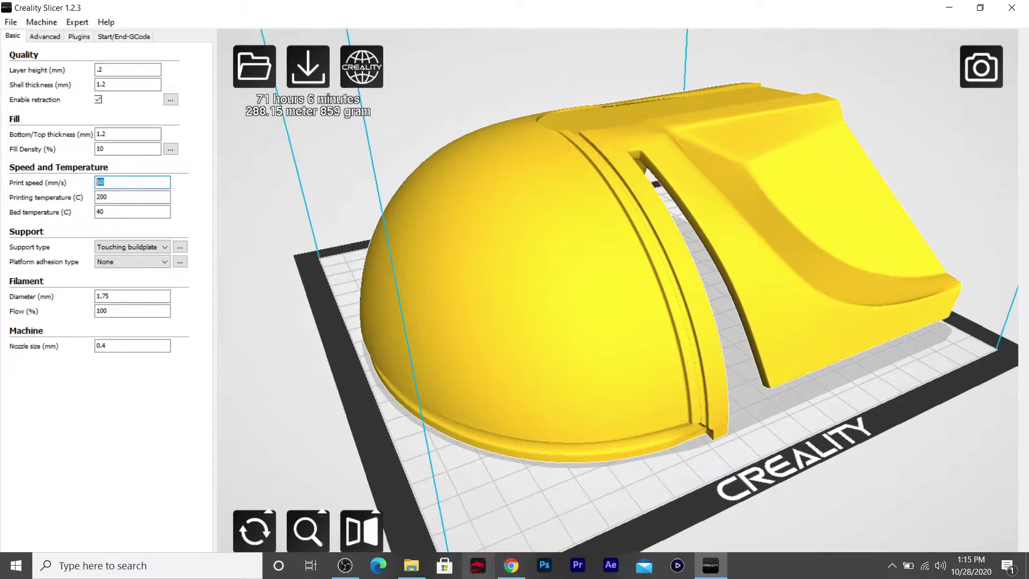
left_click(511, 565)
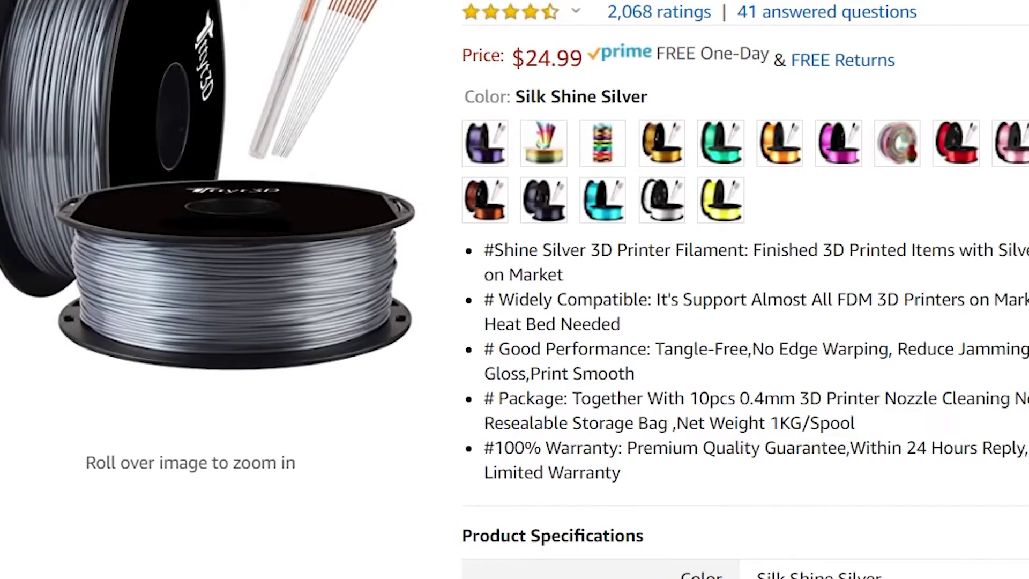
scroll(697, 61, "down", 15)
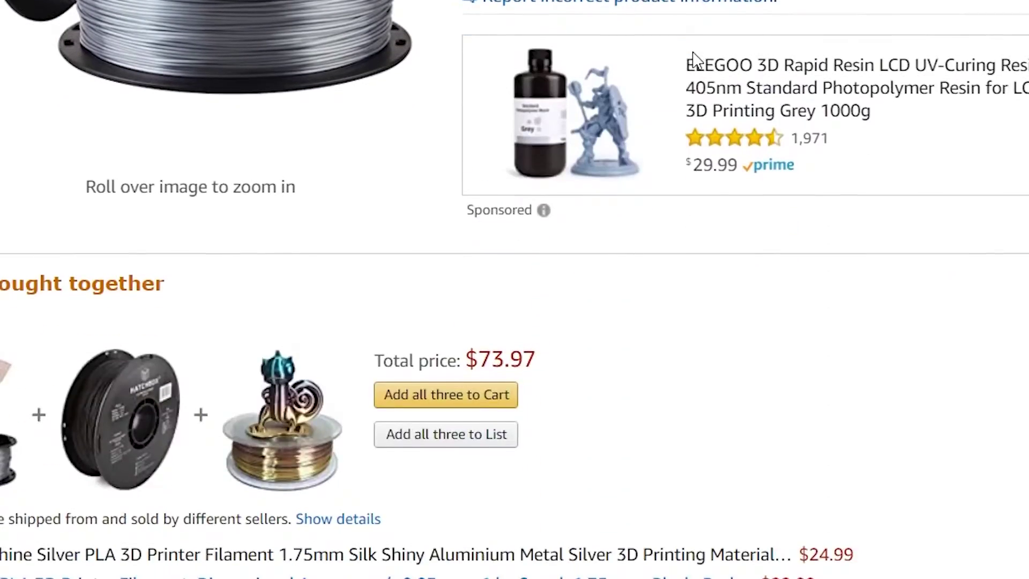
scroll(694, 60, "up", 8)
scroll(691, 43, "down", 20)
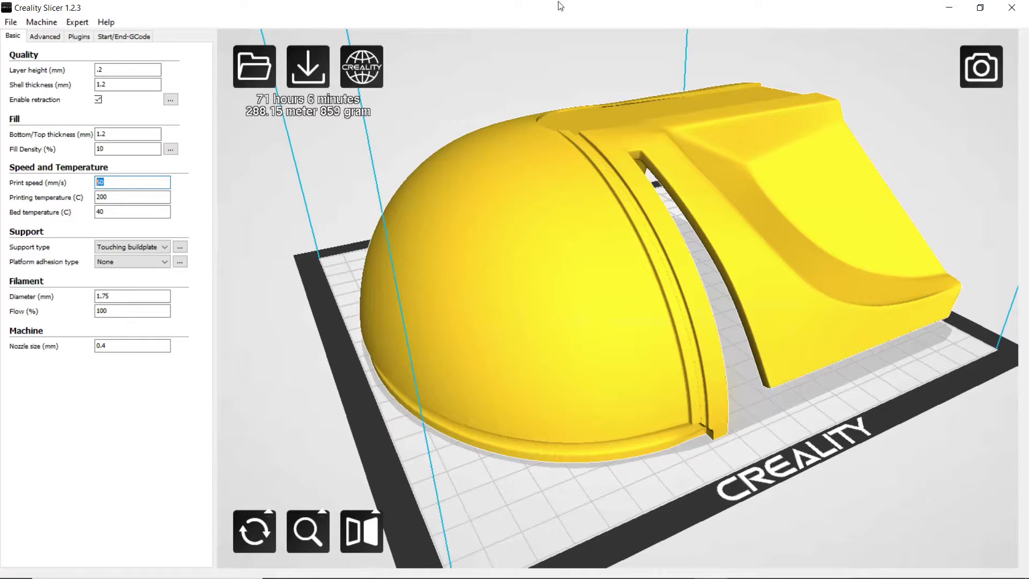
- Change the printing temperature from 200 to 215 °C and the bed temperature from 40 to 60 °C
left_click(107, 197)
left_click_drag(106, 197, 90, 199)
type("21")
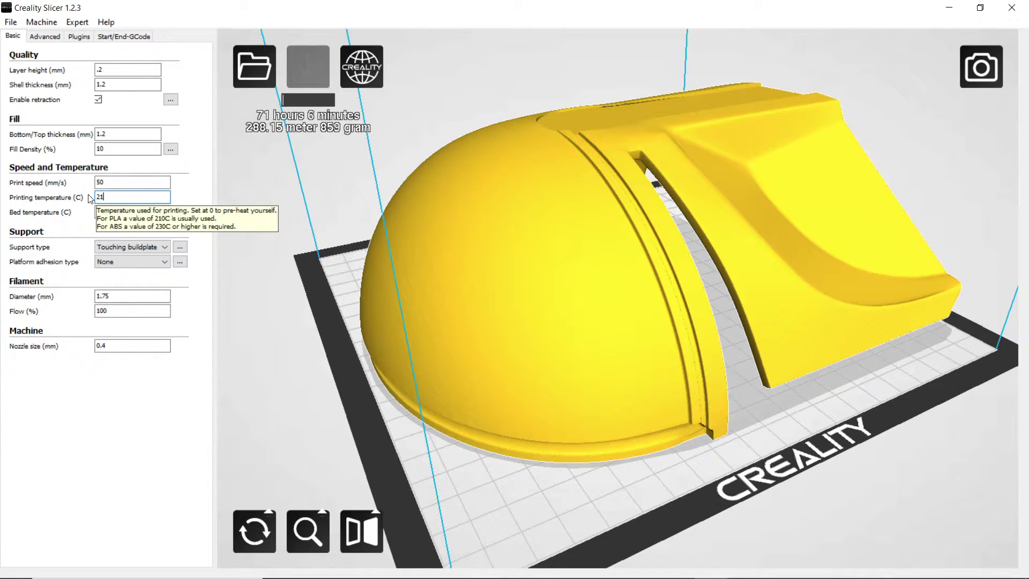
type("5")
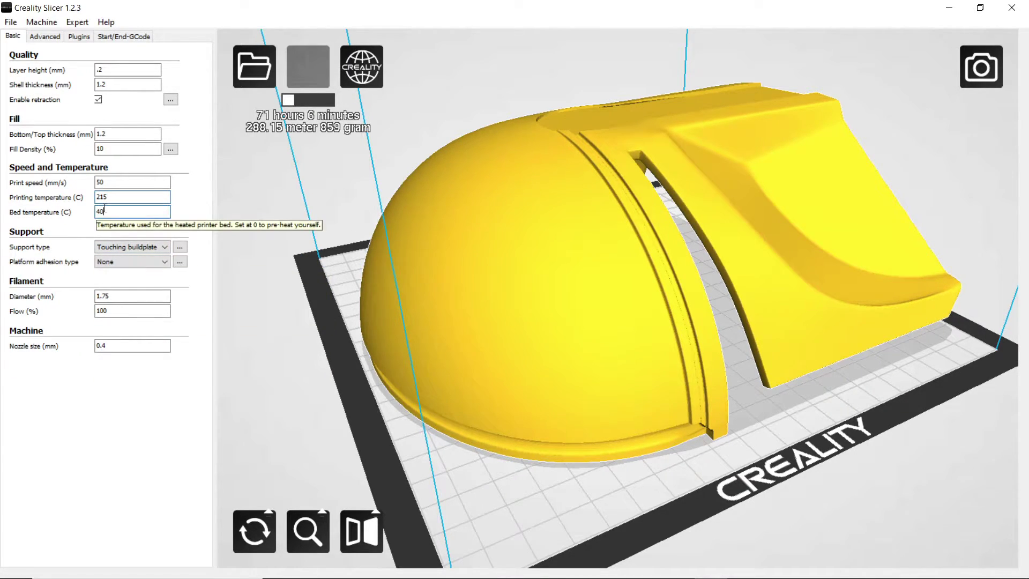
double_click(112, 213)
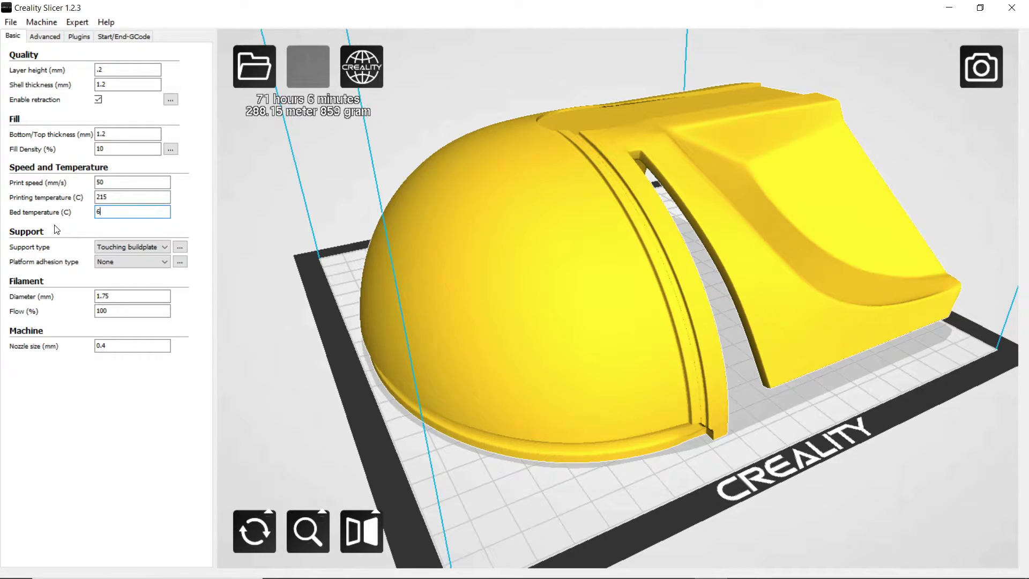
type("60")
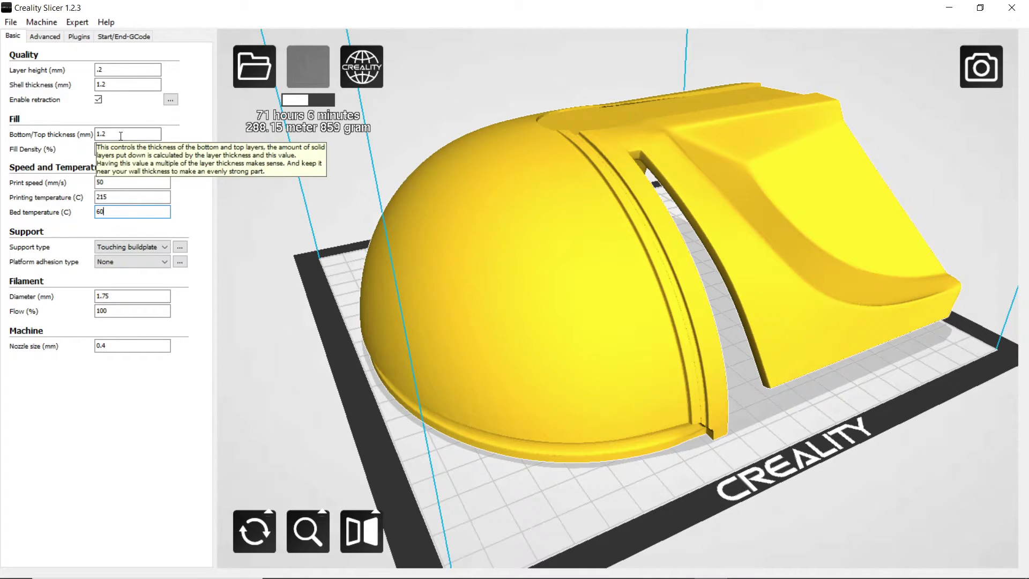
key("shift+Tab")
key("shift+Tab")
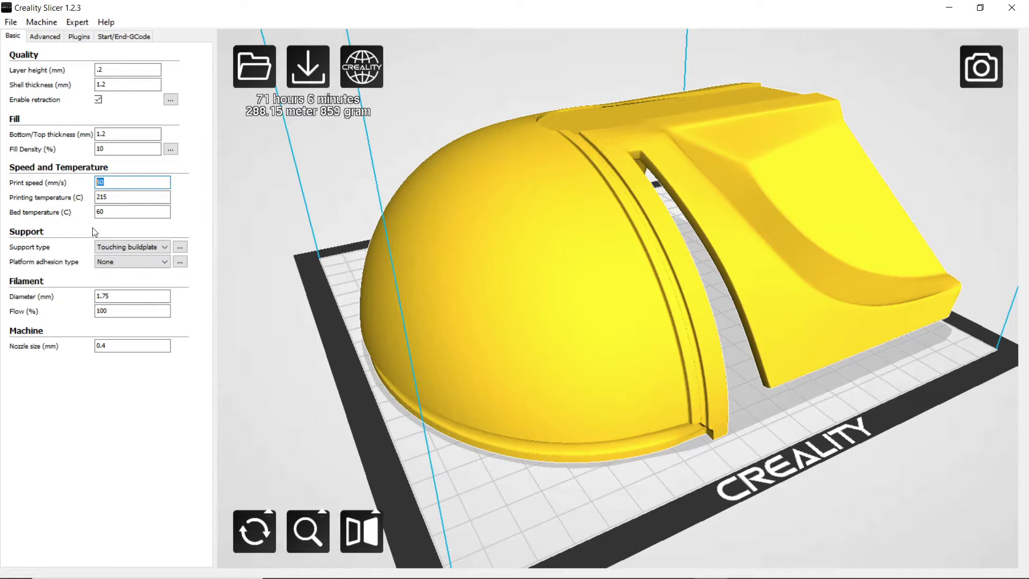
- Enter a 25 mm/s print speed, raising the estimate to 106 hours 42 minutes
type("25")
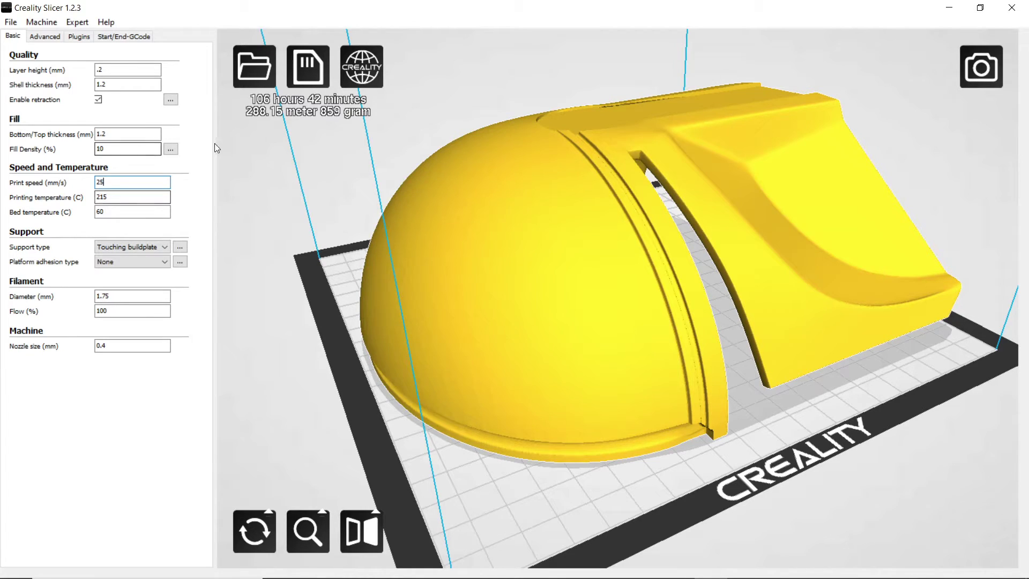
- Set print speed back to 50 mm/s, printing temperature to 200 °C and bed to 40 °C
left_click_drag(106, 182, 82, 179)
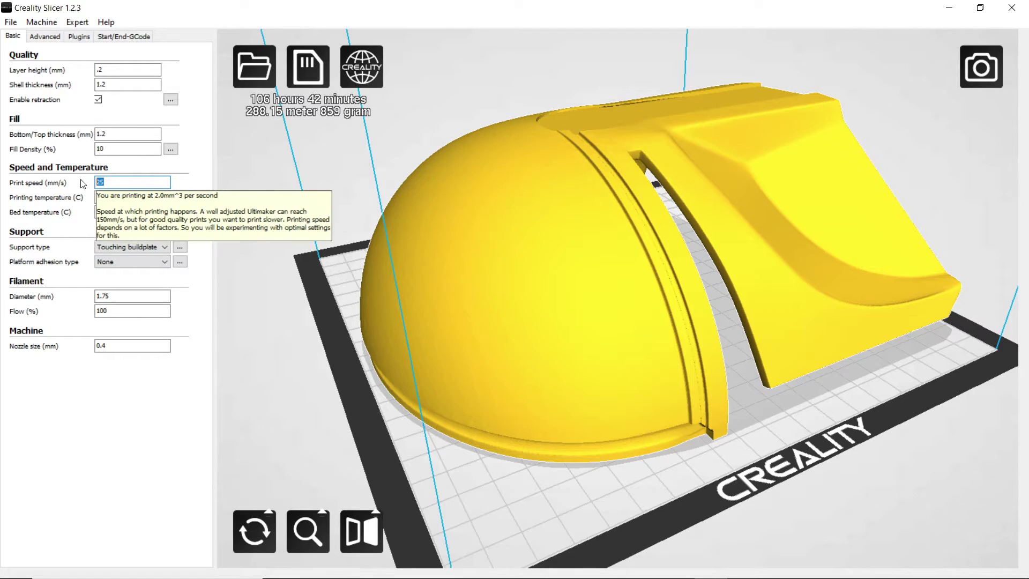
type("50")
left_click_drag(110, 198, 55, 194)
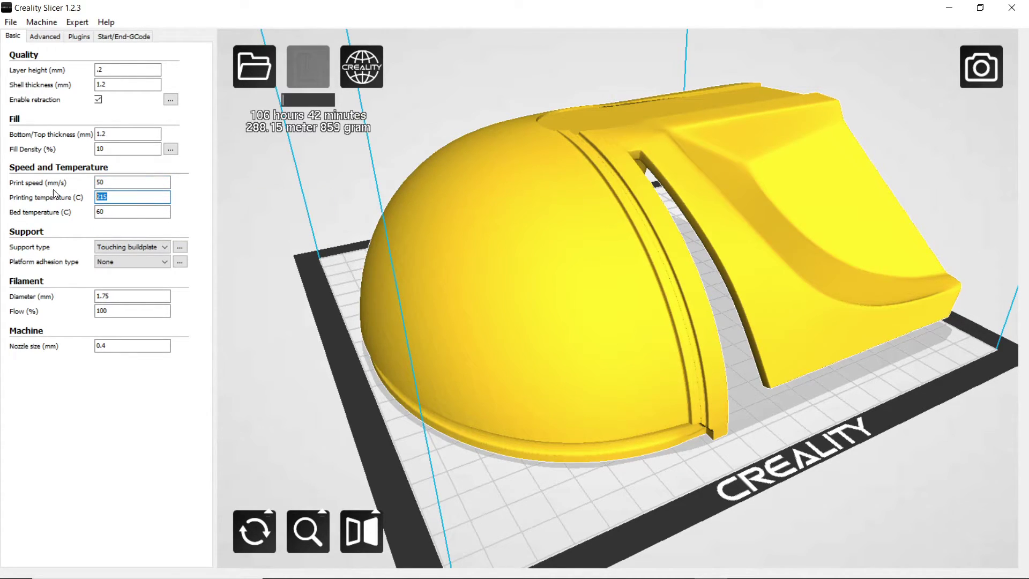
type("200")
key("Tab")
type("40")
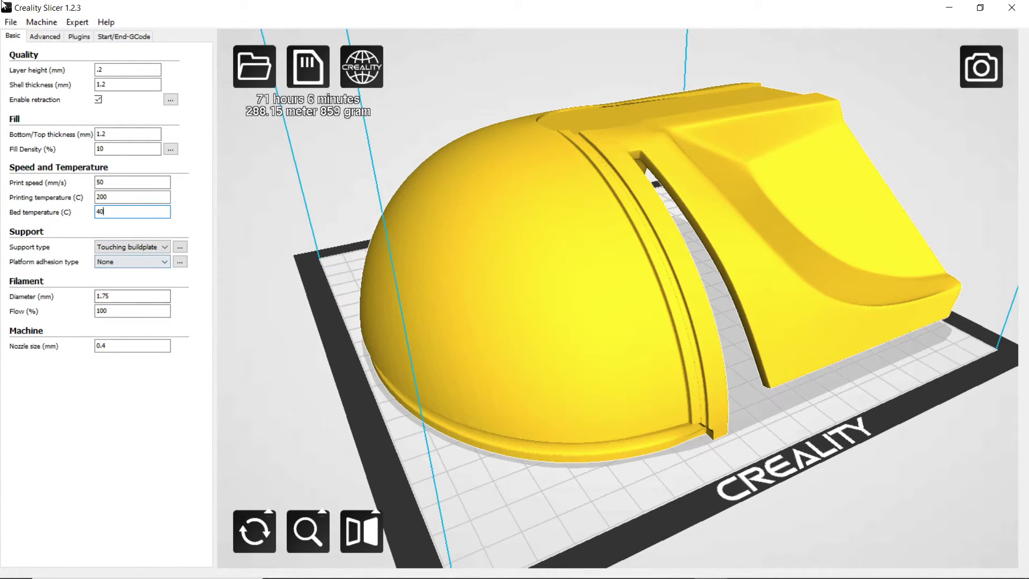
- Use File > Save GCode and target Removable Disk (E:) for the helmet-2-piece-left file
left_click(11, 22)
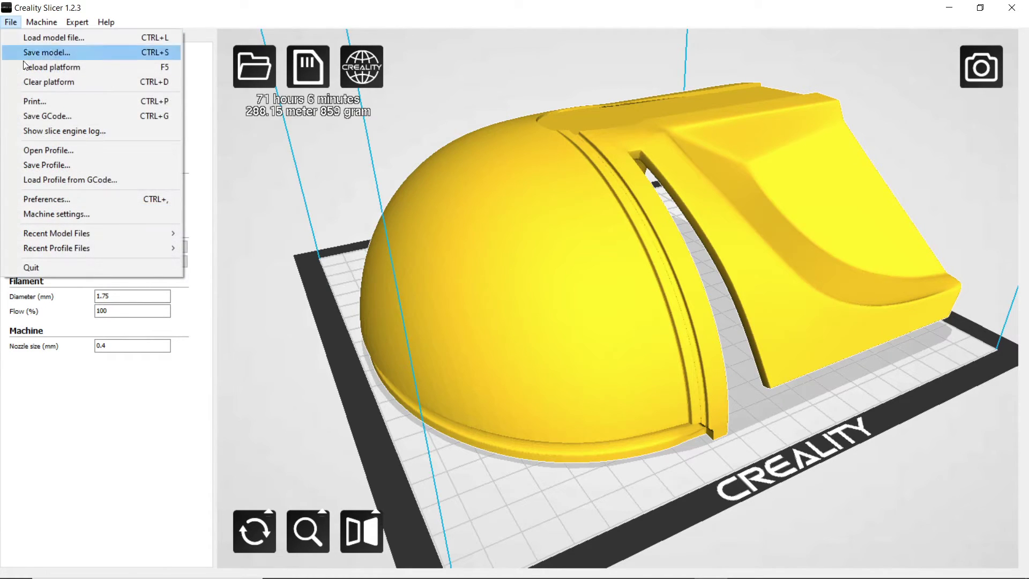
left_click(45, 115)
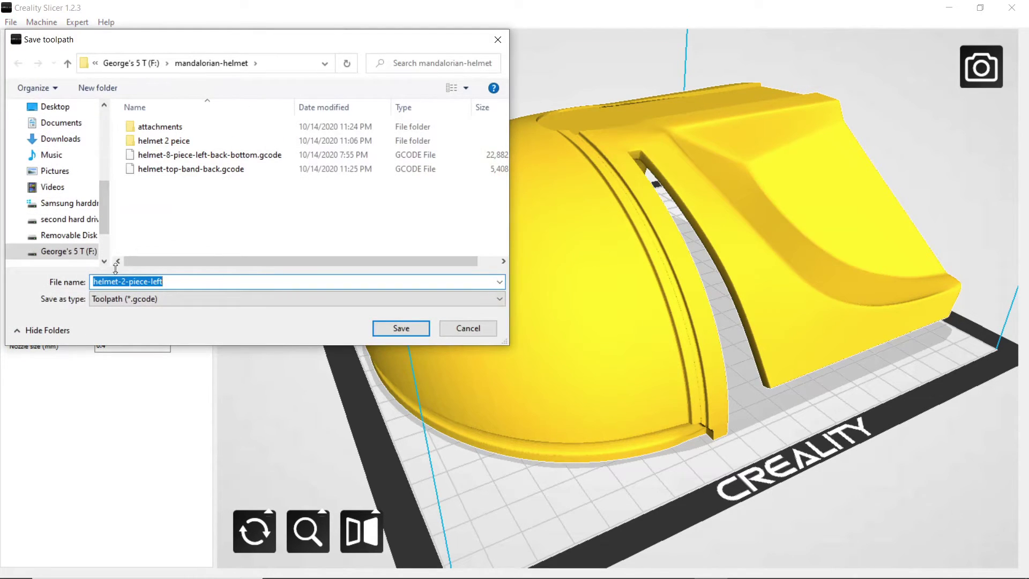
left_click(76, 242)
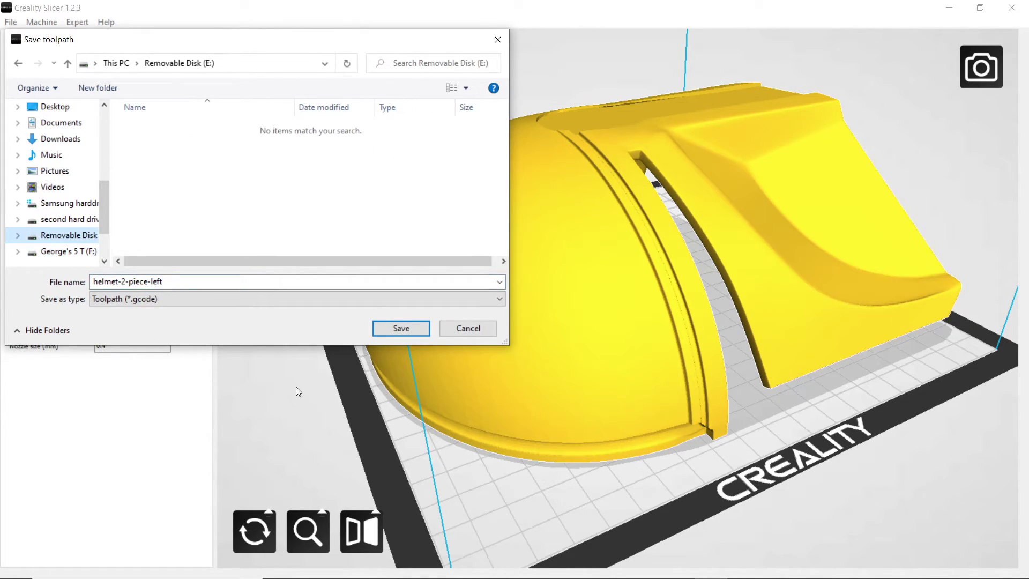